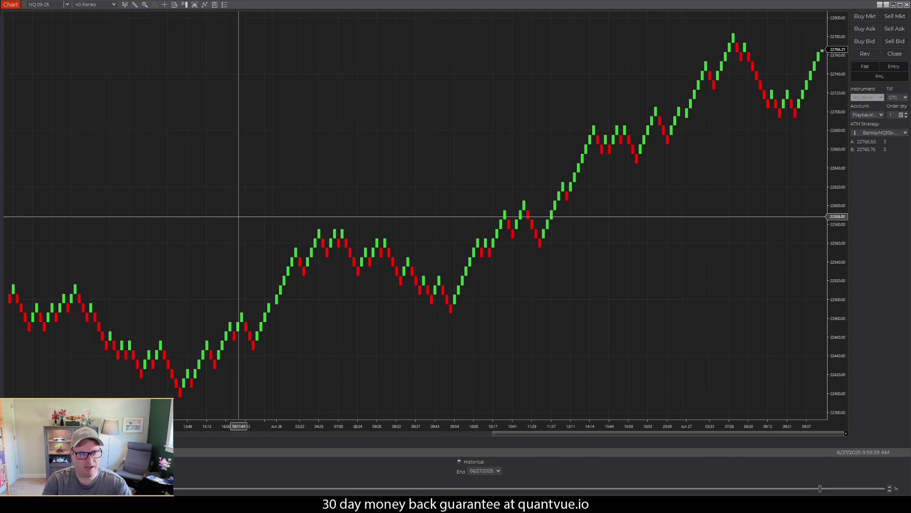
# - Add QgridBanksyStrat to the NQ 40 Renko chart's configured strategies
pyautogui.click(215, 4)
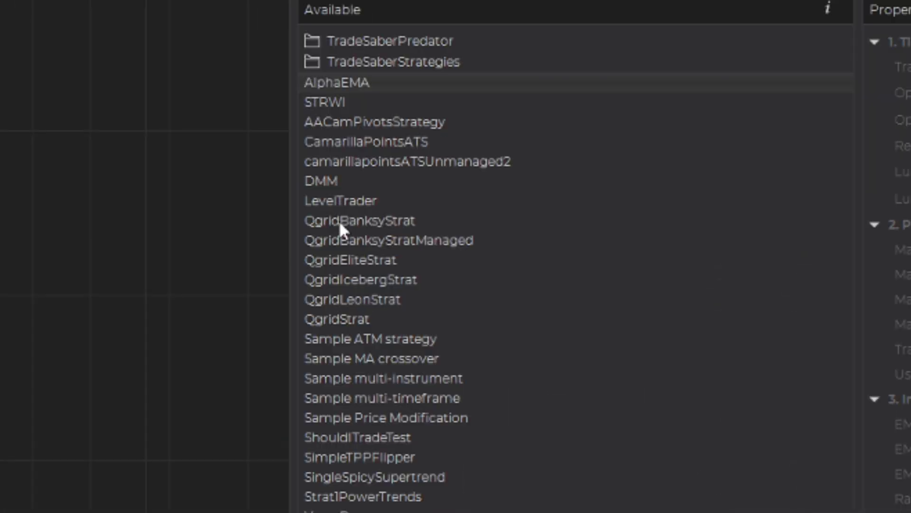
pyautogui.click(339, 221)
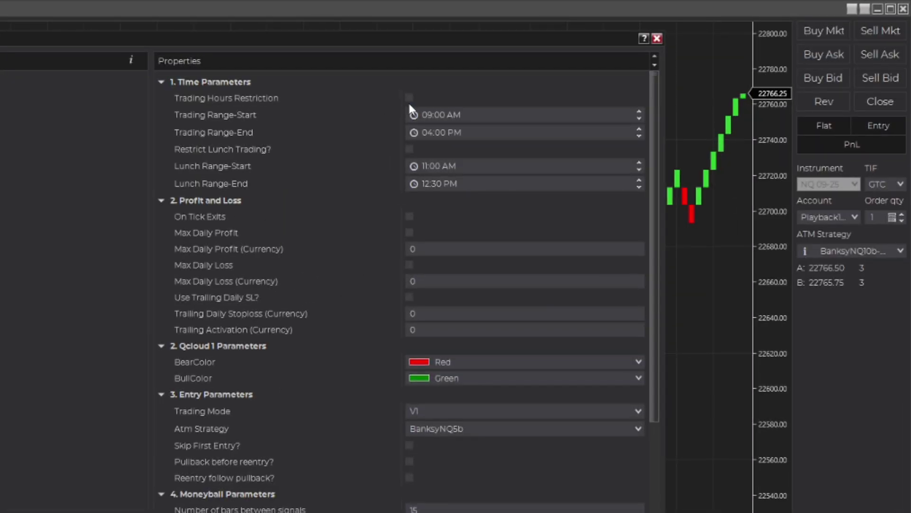
# - Restrict trading hours so the Trading Range-Start is 09:45 AM
pyautogui.click(646, 51)
pyautogui.click(438, 113)
pyautogui.write('45')
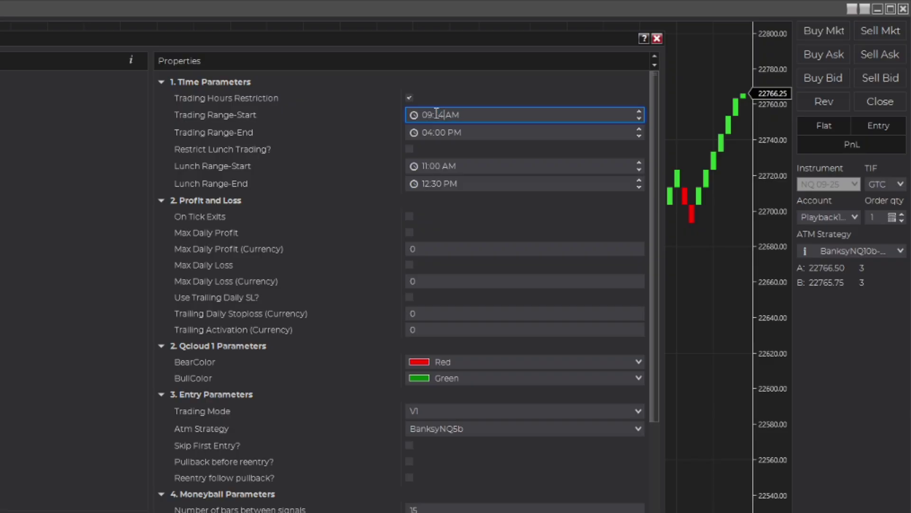
# - Enable On Tick Exits, a Max Daily Profit of 500 and a Max Daily Loss of 800
pyautogui.click(409, 216)
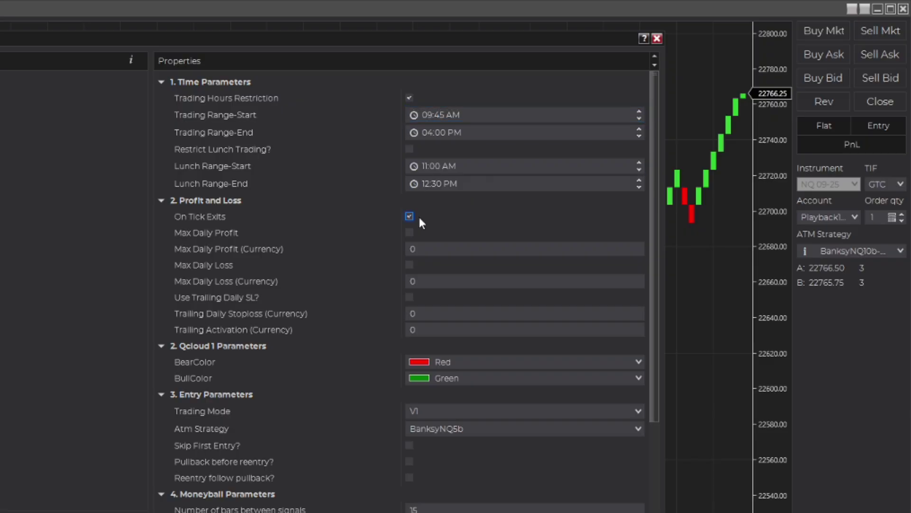
pyautogui.click(409, 233)
pyautogui.press('Tab')
pyautogui.press('BackSpace')
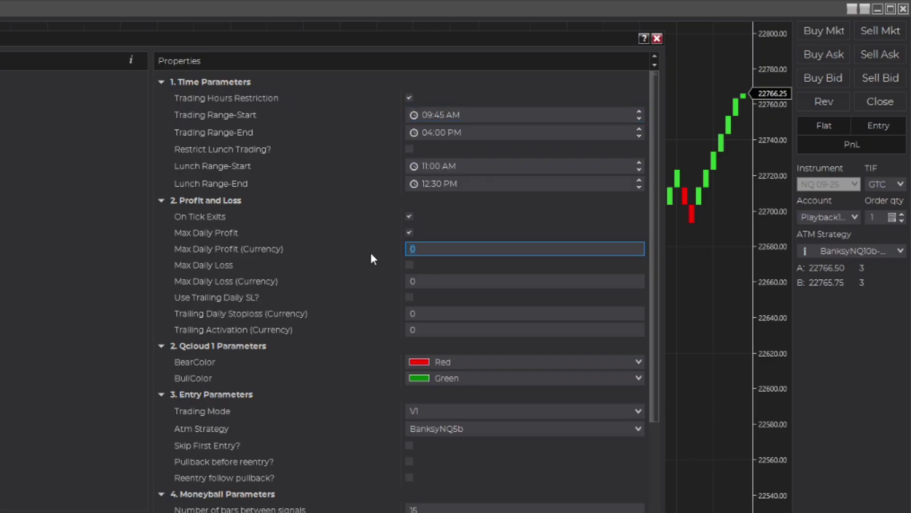
pyautogui.write('500')
pyautogui.click(410, 264)
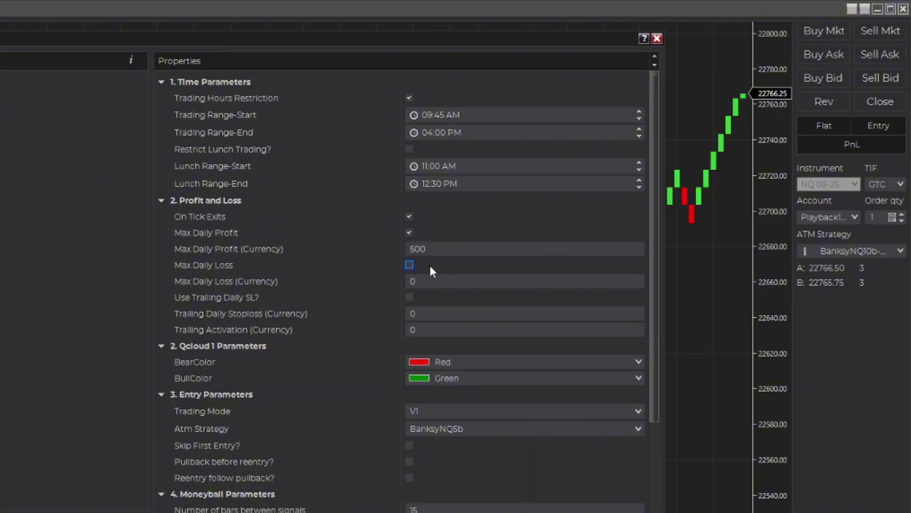
pyautogui.click(418, 281)
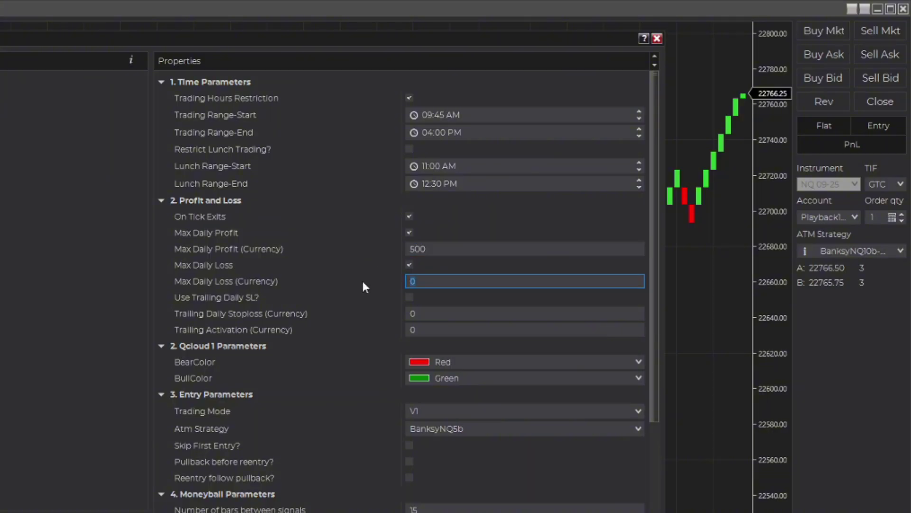
pyautogui.write('800')
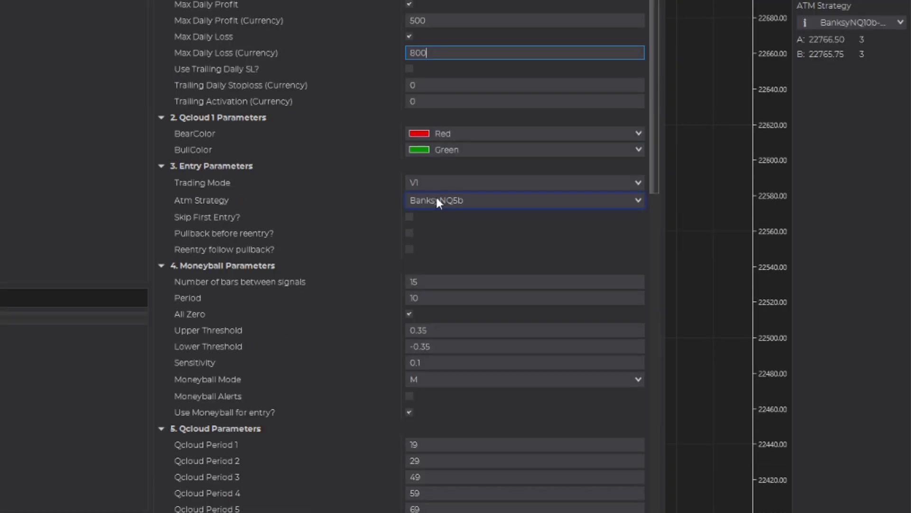
# - Switch the ATM strategy to BanksyNQ10b-TrailOnly and enable pullback before reentry
pyautogui.click(448, 204)
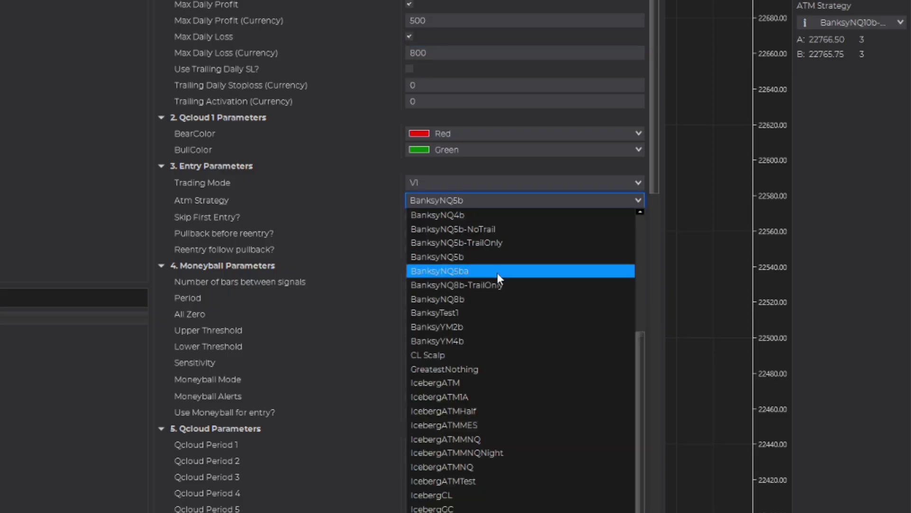
pyautogui.scroll(2, 499, 284)
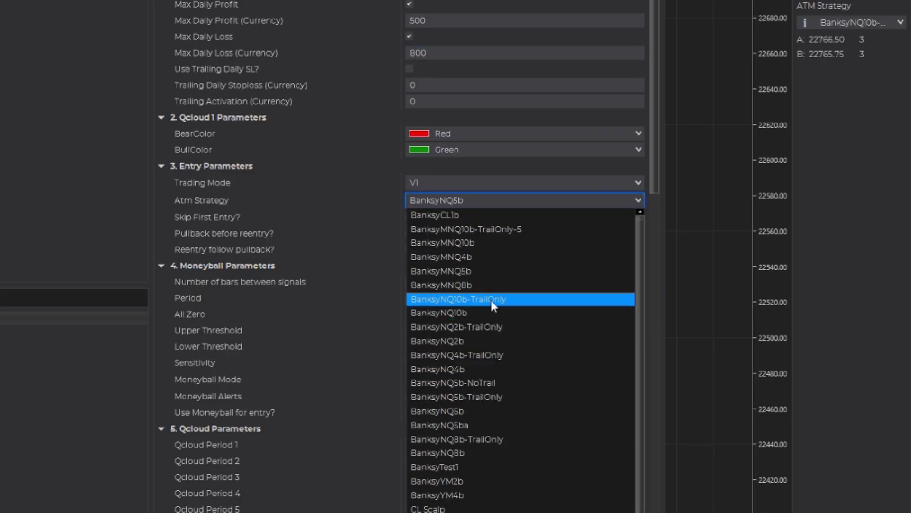
pyautogui.click(492, 298)
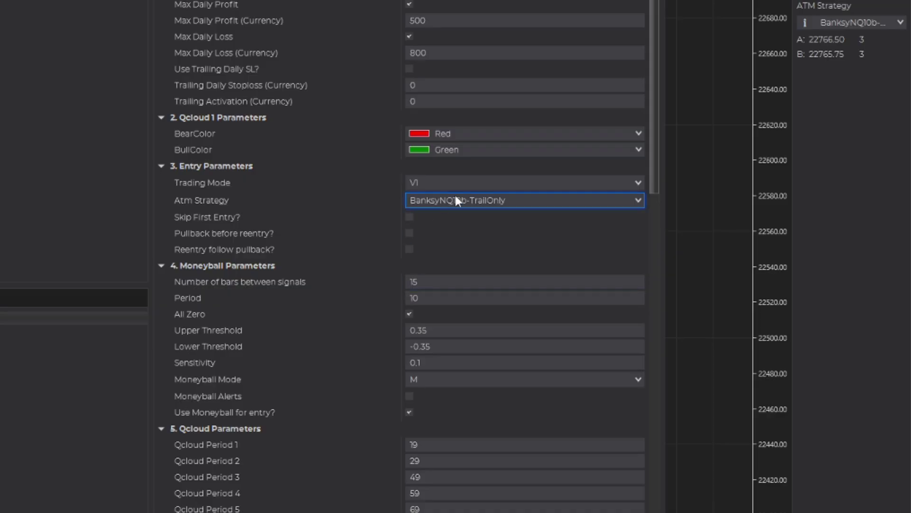
pyautogui.click(410, 232)
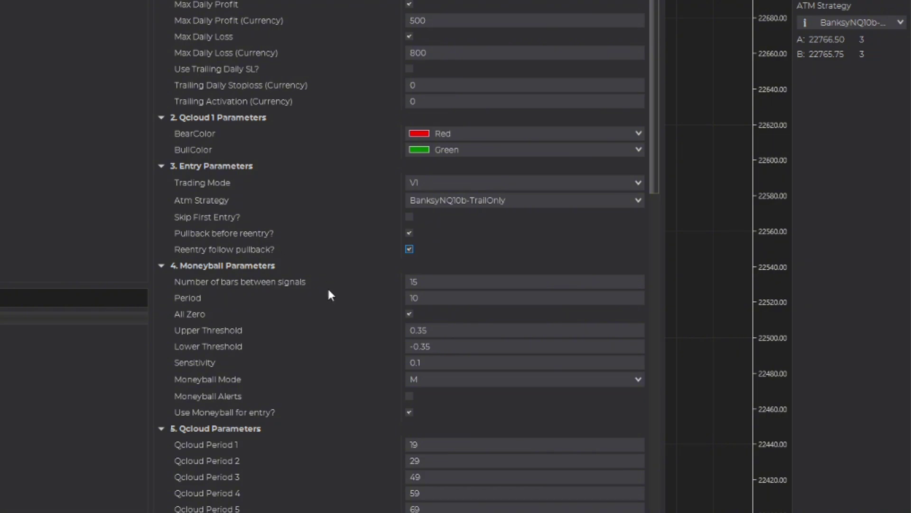
# - Set Qcloud Periods 1–5 to 29, 39, 59, 69 and 79
pyautogui.scroll(-2, 340, 144)
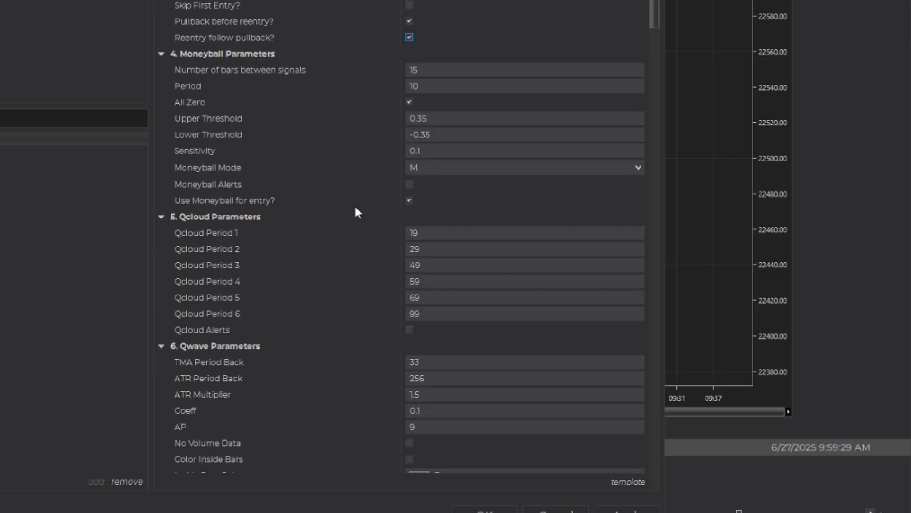
pyautogui.click(407, 234)
pyautogui.write('2')
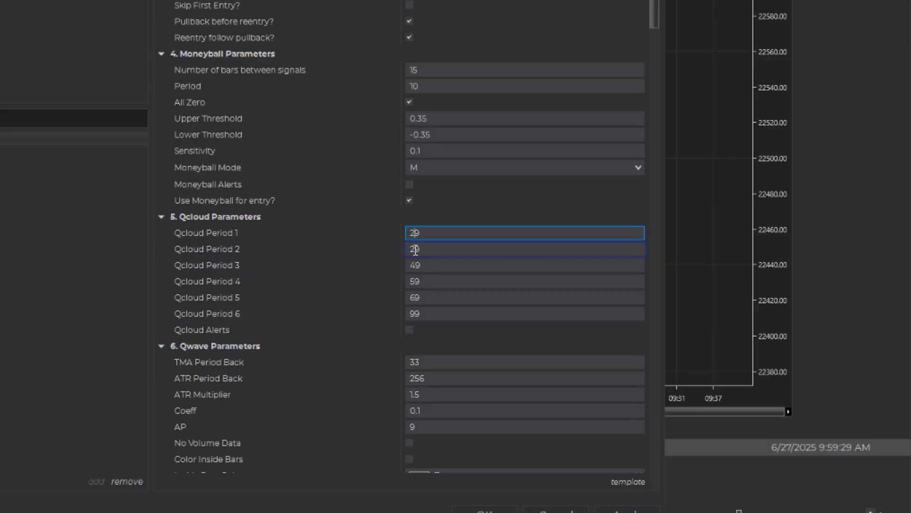
pyautogui.press('Tab')
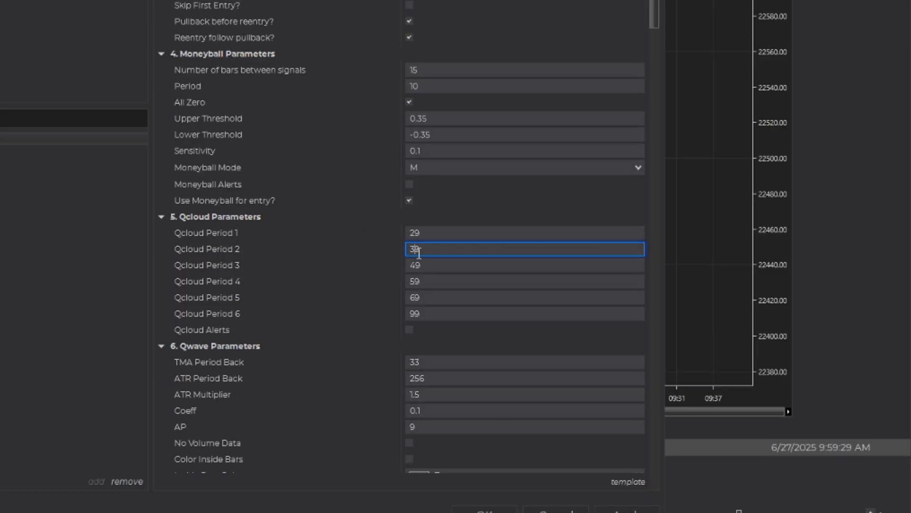
pyautogui.moveTo(415, 264)
pyautogui.mouseDown()
pyautogui.moveTo(402, 270)
pyautogui.moveTo(408, 300)
pyautogui.moveTo(388, 301)
pyautogui.moveTo(394, 312)
pyautogui.mouseUp()
pyautogui.write('5')
pyautogui.write('7')
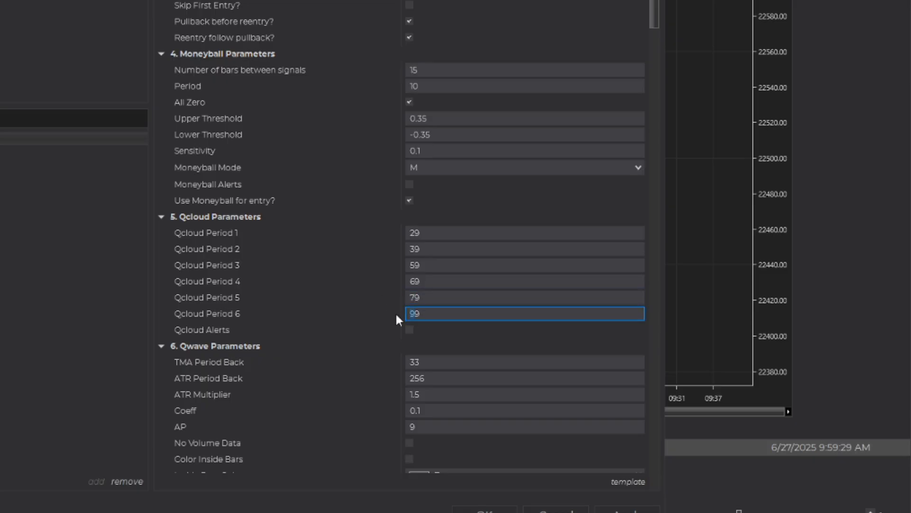
pyautogui.write('12')
# - Set Qcloud Period 6 to 129, review Visuals and Setup, and apply the strategy with OK
pyautogui.scroll(-10, 295, 267)
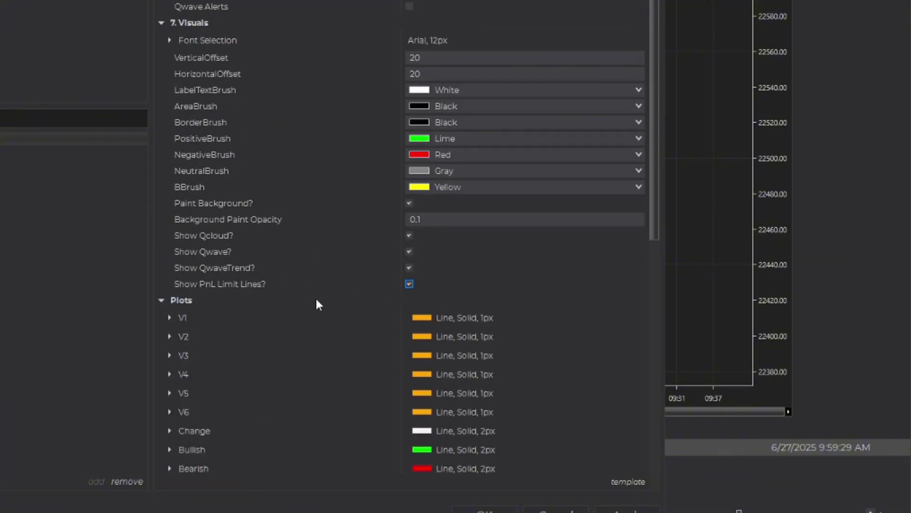
pyautogui.scroll(-8, 295, 355)
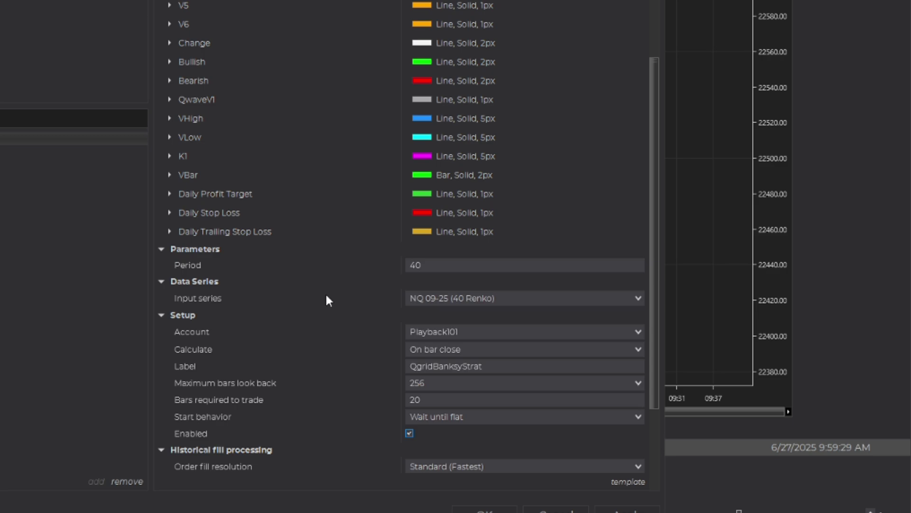
pyautogui.scroll(10, 330, 296)
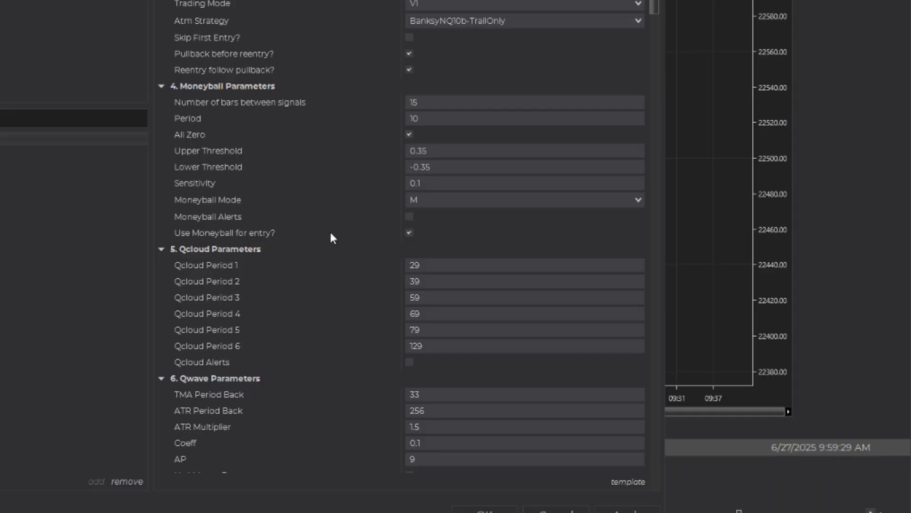
pyautogui.click(480, 509)
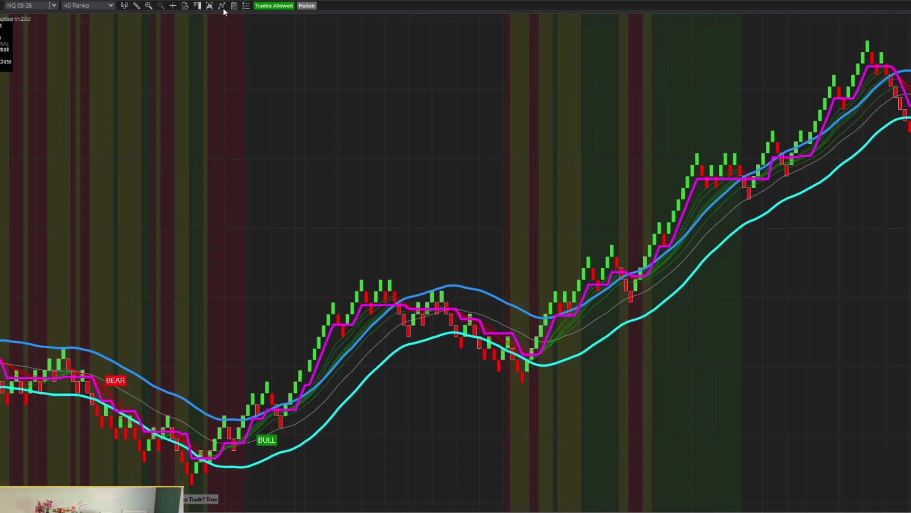
# - Open the chart's Indicators dialog and scroll the Available list to Qcloud V1.4
pyautogui.click(222, 6)
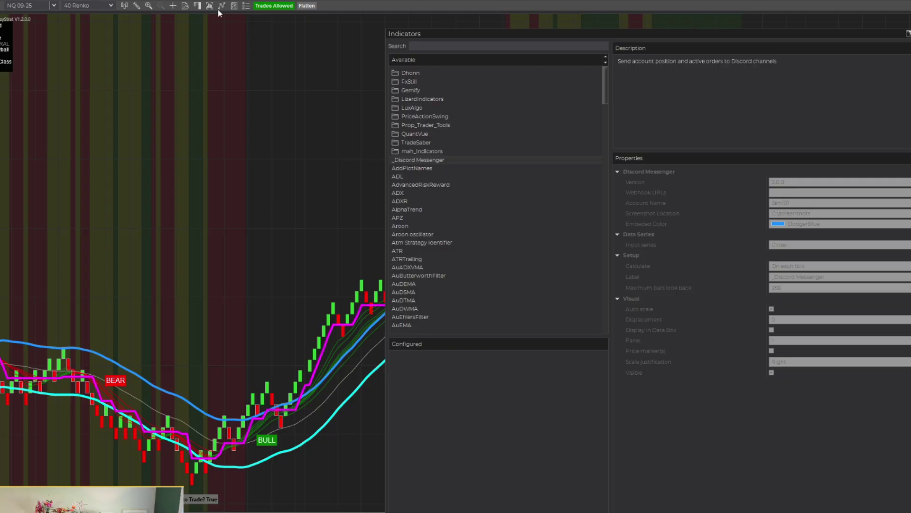
pyautogui.scroll(-20, 453, 230)
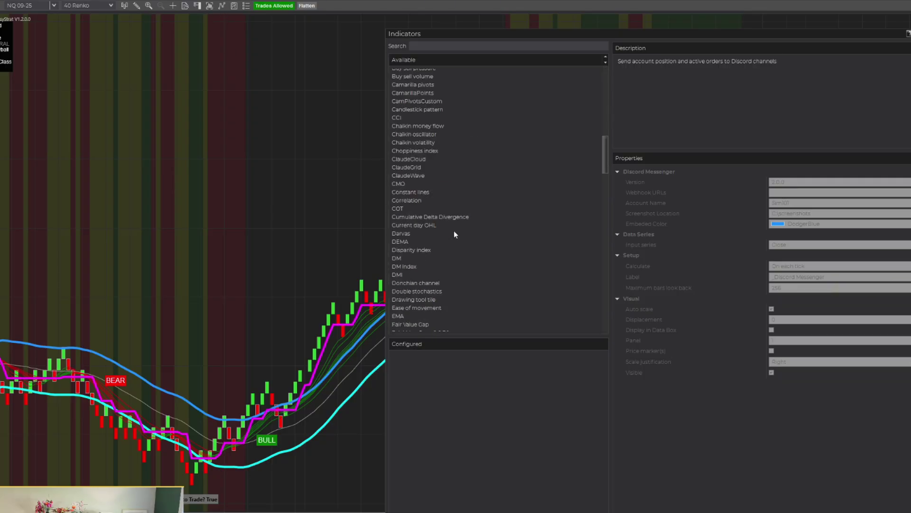
pyautogui.scroll(-15, 459, 236)
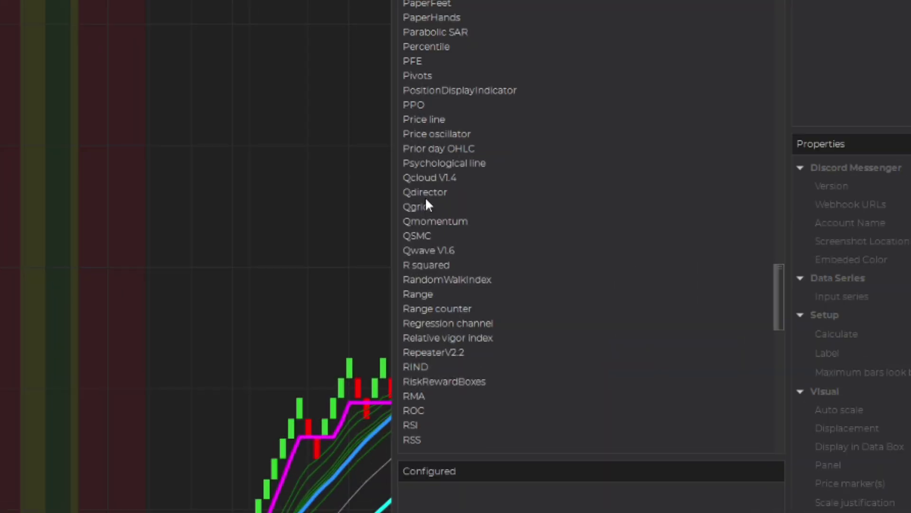
# - Add Qcloud V1.4 and set InpPeriod1–3 to 29, 39 and 59
pyautogui.doubleClick(426, 178)
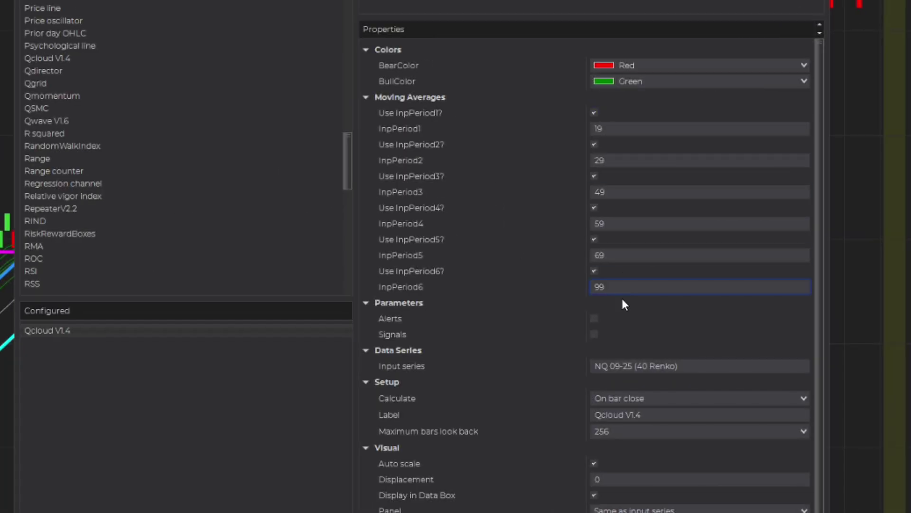
pyautogui.click(624, 127)
pyautogui.click(595, 134)
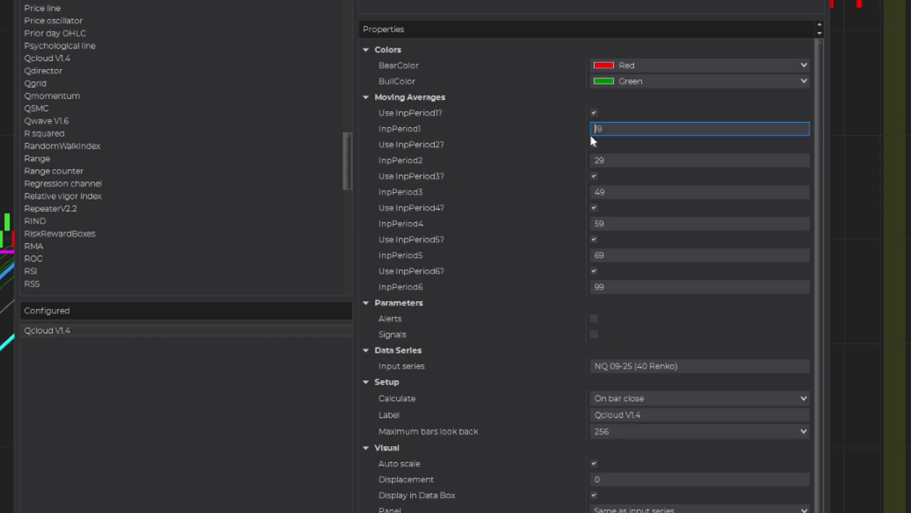
pyautogui.write('2')
pyautogui.click(597, 160)
pyautogui.press('Delete')
pyautogui.write('3')
pyautogui.click(597, 192)
pyautogui.press('Delete')
pyautogui.write('5')
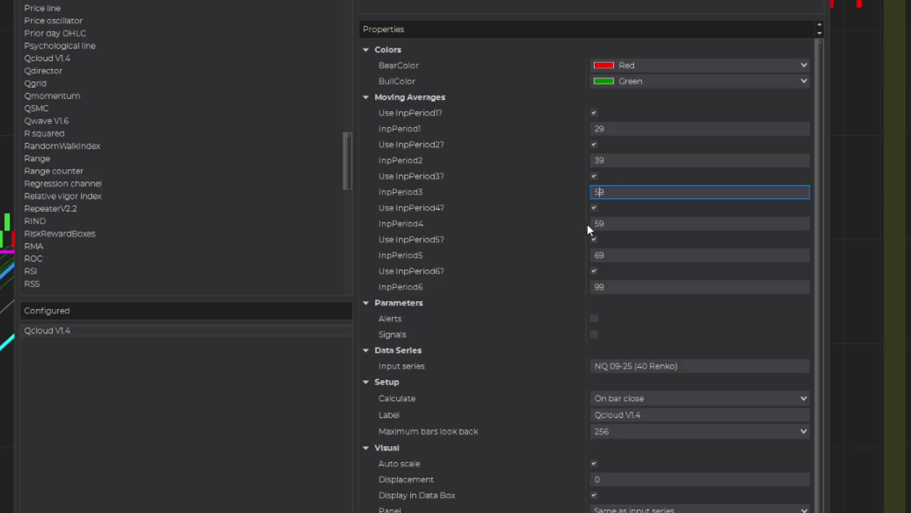
# - Set InpPeriod4–6 to 69, 79 and 129, and apply the indicator to the chart
pyautogui.click(596, 224)
pyautogui.press('Delete')
pyautogui.write('6')
pyautogui.click(594, 256)
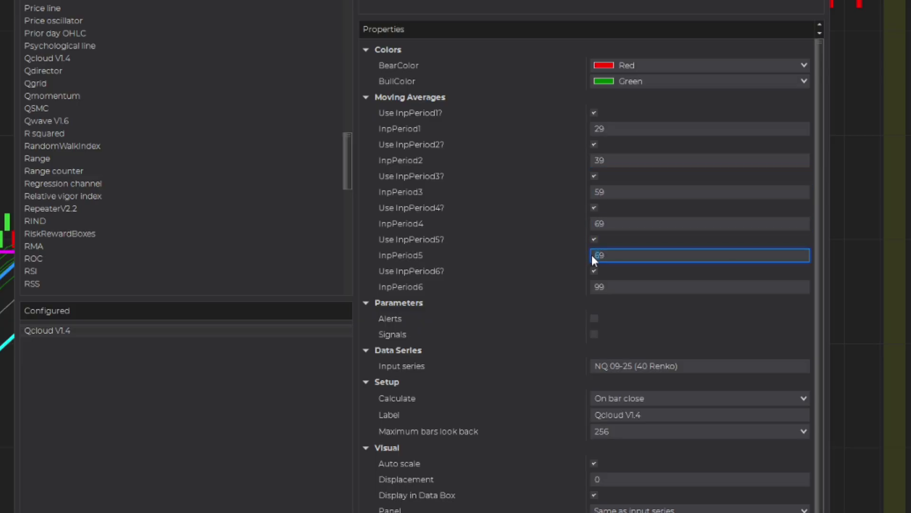
pyautogui.doubleClick(599, 287)
pyautogui.write('129')
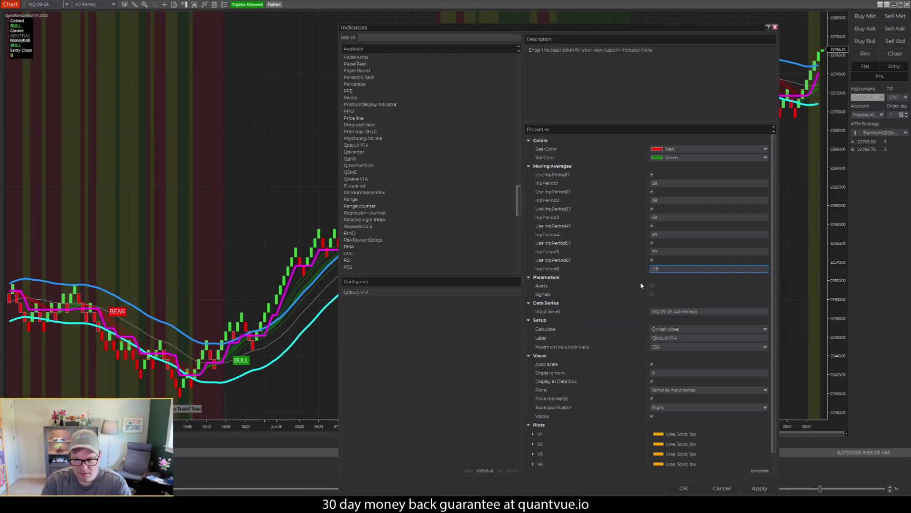
pyautogui.click(682, 490)
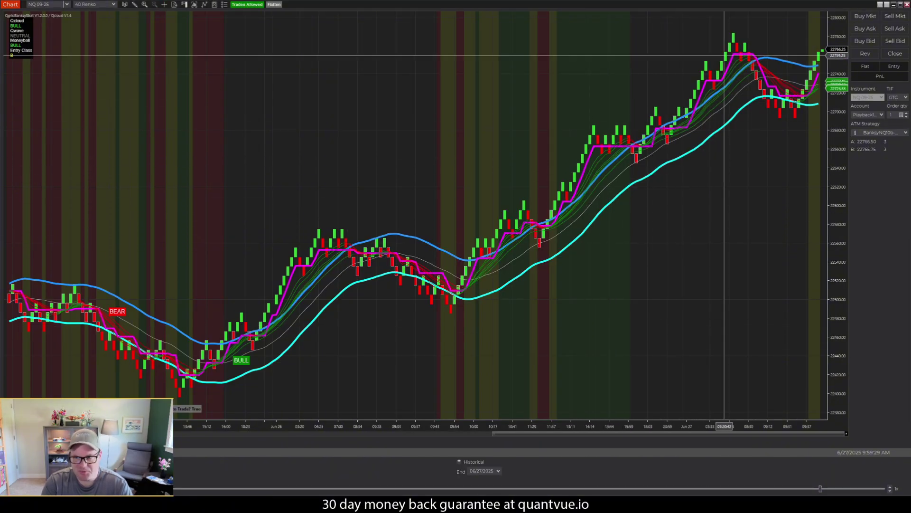
pyautogui.moveTo(698, 425); pyautogui.dragTo(386, 426)
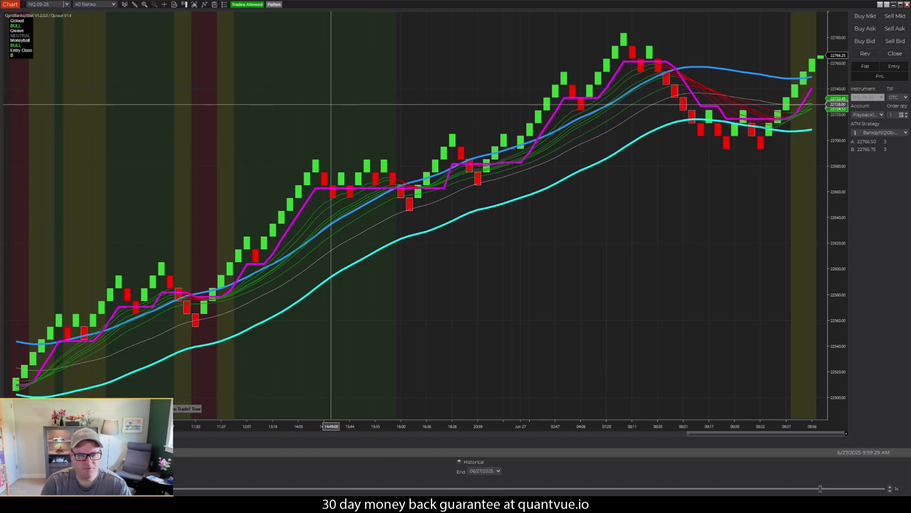
pyautogui.click(205, 5)
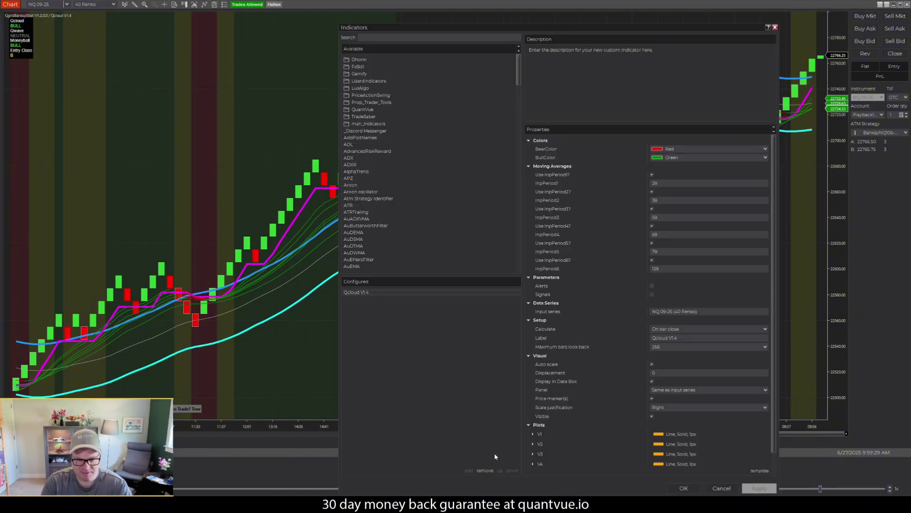
pyautogui.click(686, 488)
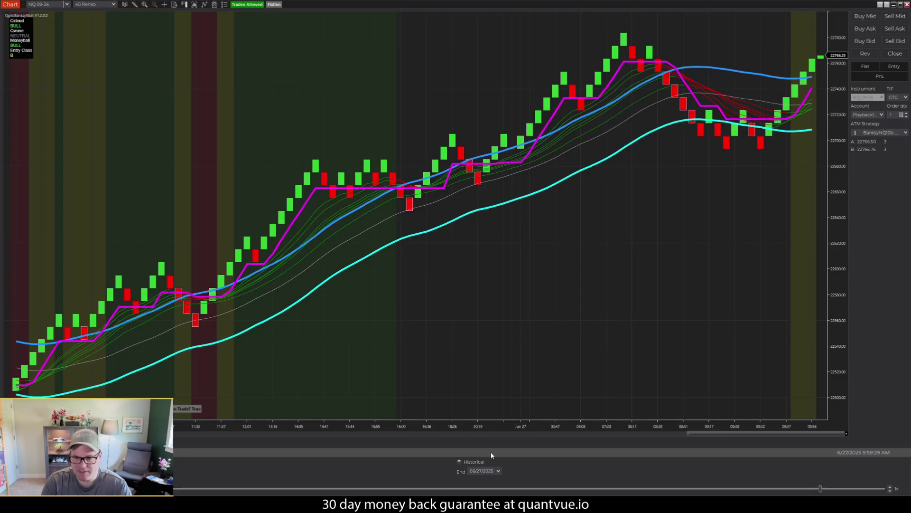
pyautogui.moveTo(417, 426); pyautogui.dragTo(489, 426)
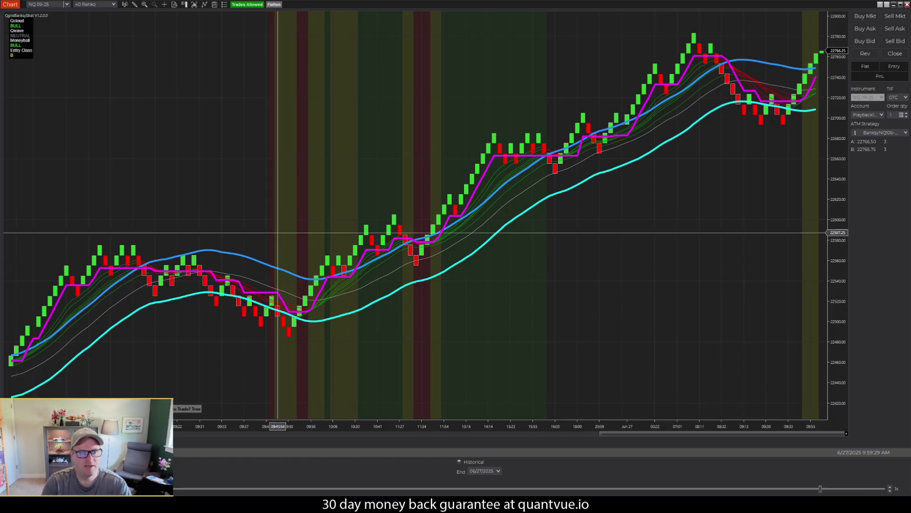
# - Open the Data Series settings for the NQ 09-25 40 Renko chart
pyautogui.click(194, 5)
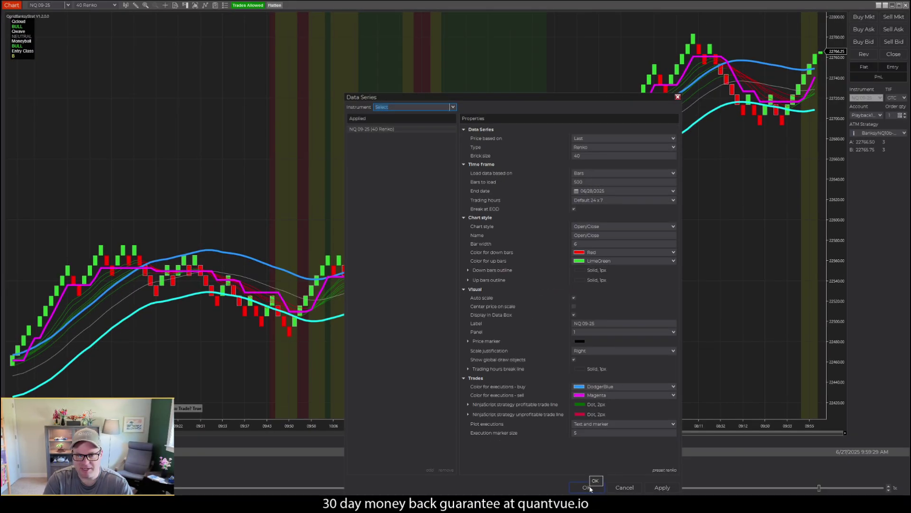
# - Close the Data Series dialog and widen the chart's bar spacing along the time axis
pyautogui.click(562, 472)
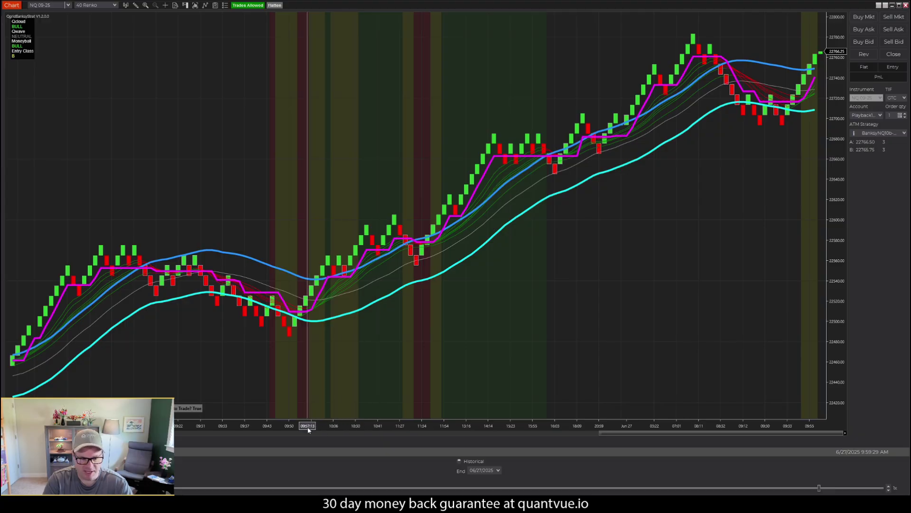
pyautogui.moveTo(298, 426); pyautogui.dragTo(434, 424)
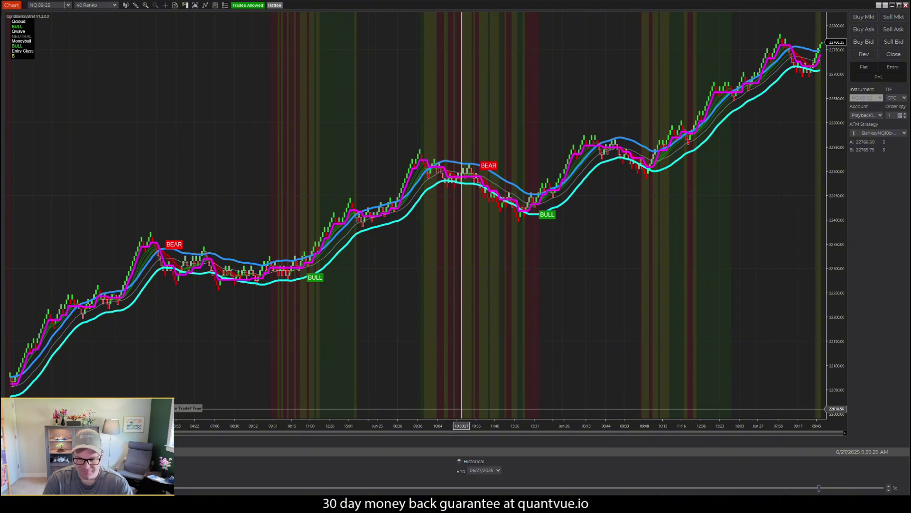
pyautogui.moveTo(540, 425); pyautogui.dragTo(294, 428)
pyautogui.moveTo(650, 431); pyautogui.dragTo(390, 441)
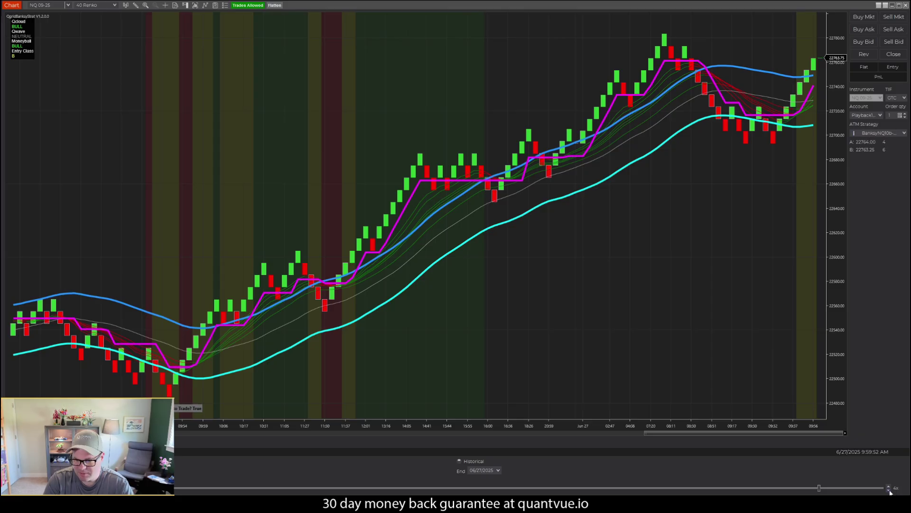
# - Lower the playback speed to 2x while the strategy enters its long trade
pyautogui.click(889, 490)
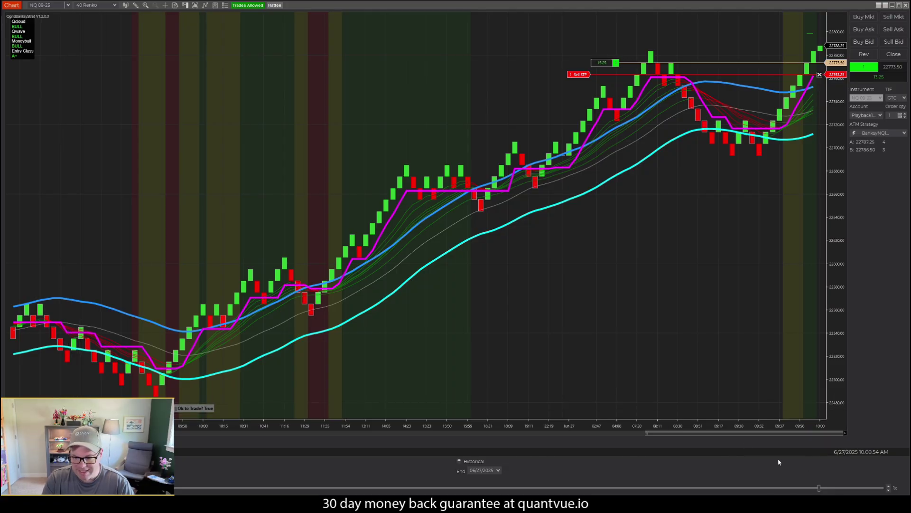
# - Raise playback to 3x, then slow it to 1x as the long trade plays out
pyautogui.click(888, 486)
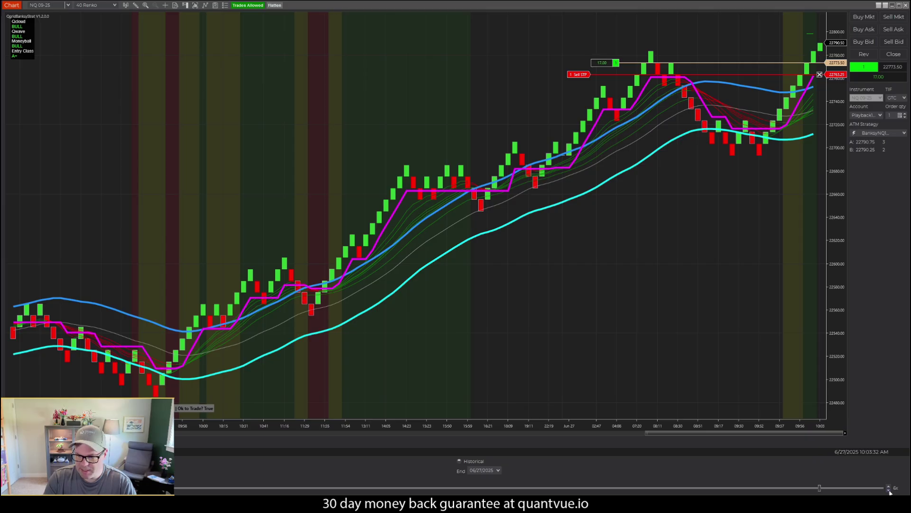
pyautogui.click(890, 491)
pyautogui.click(890, 492)
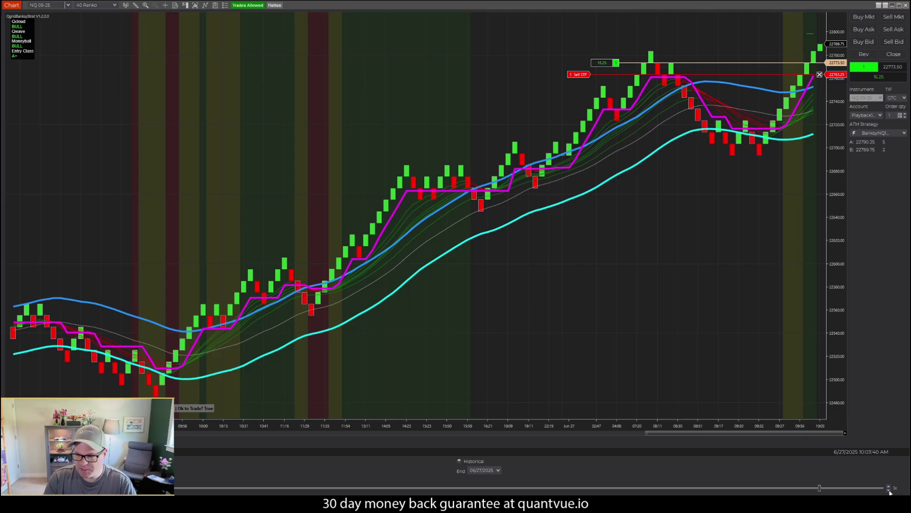